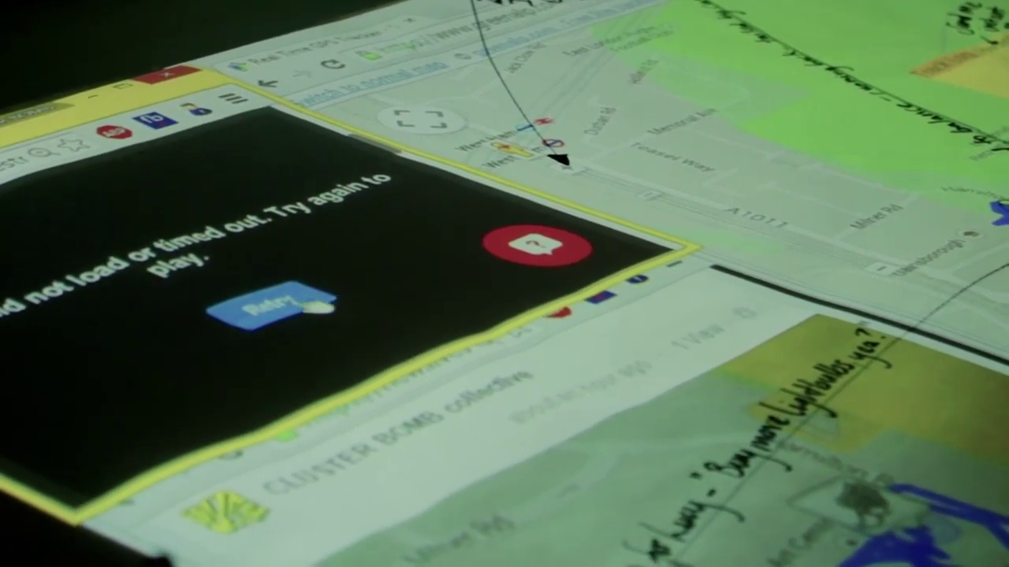
click(331, 297)
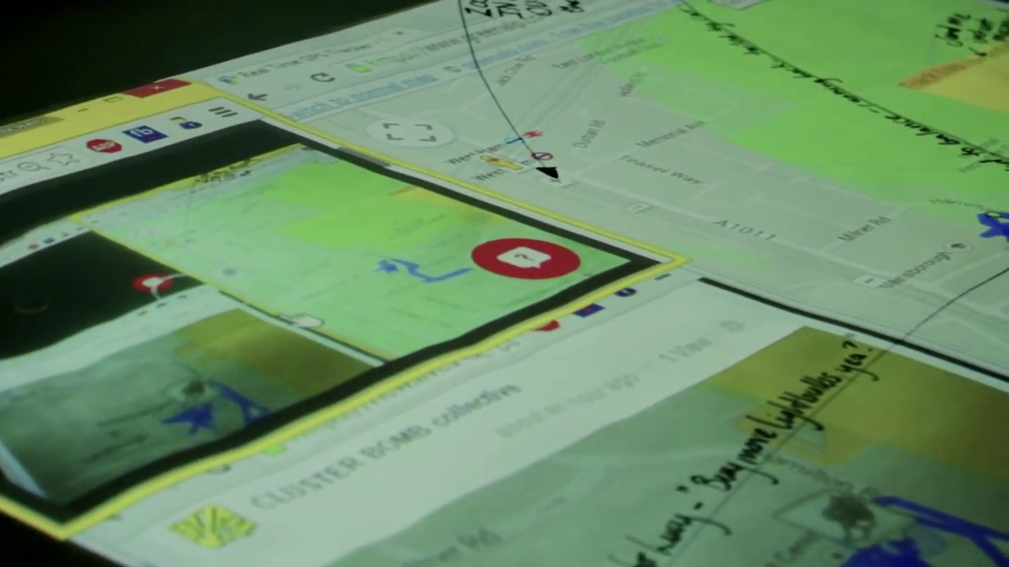